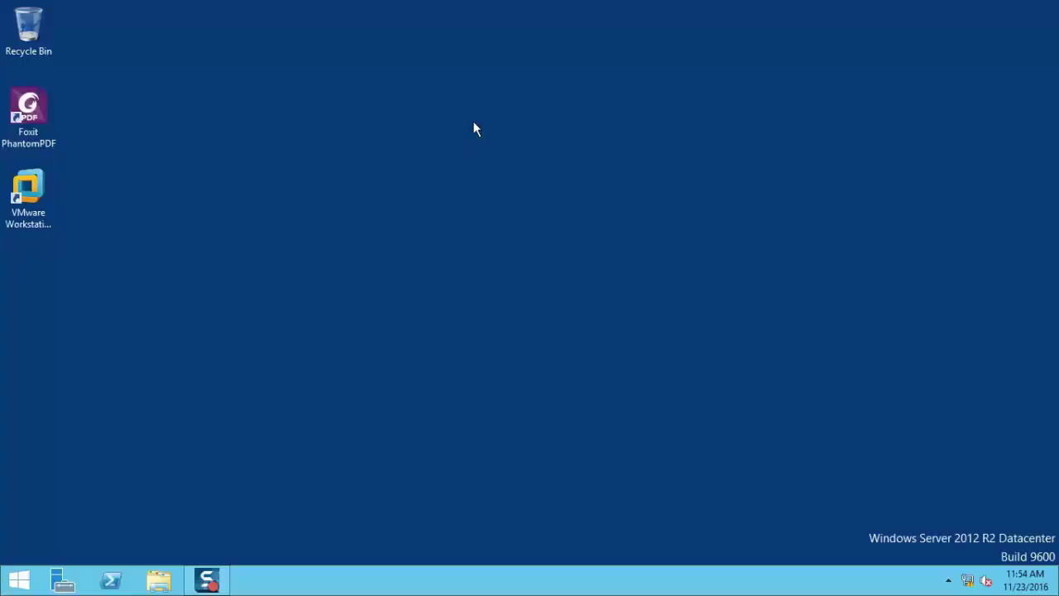
right_click(472, 128)
left_click(506, 166)
right_click(370, 98)
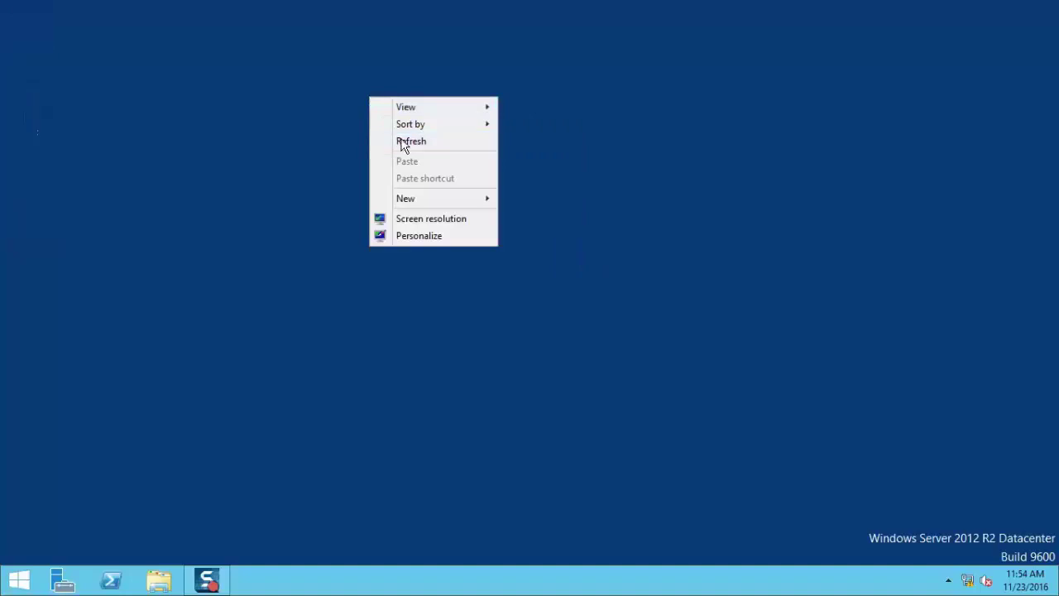
left_click(399, 142)
right_click(374, 85)
left_click(406, 133)
right_click(421, 91)
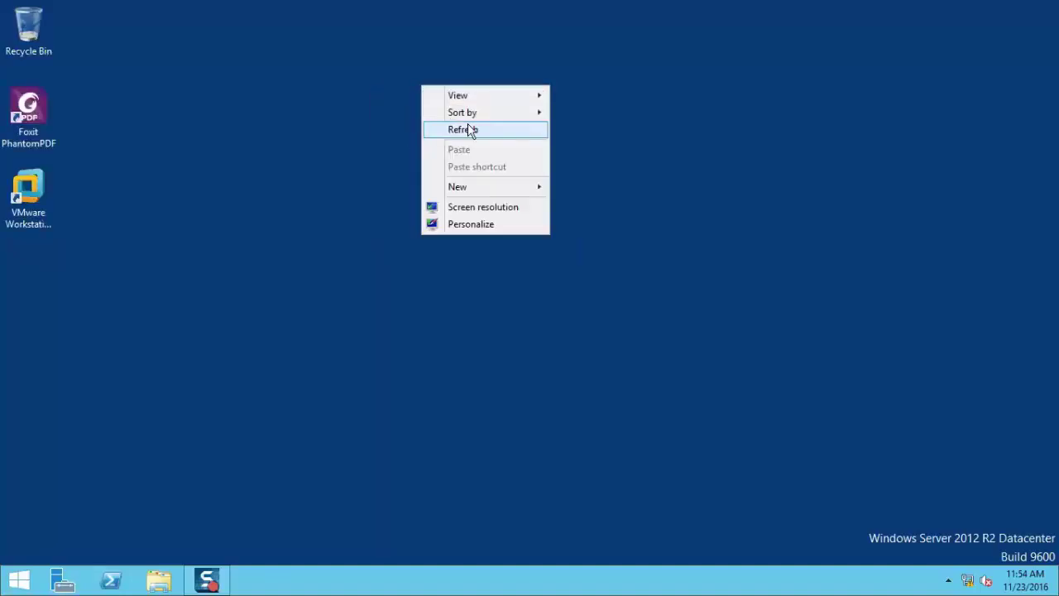
left_click(431, 130)
right_click(423, 103)
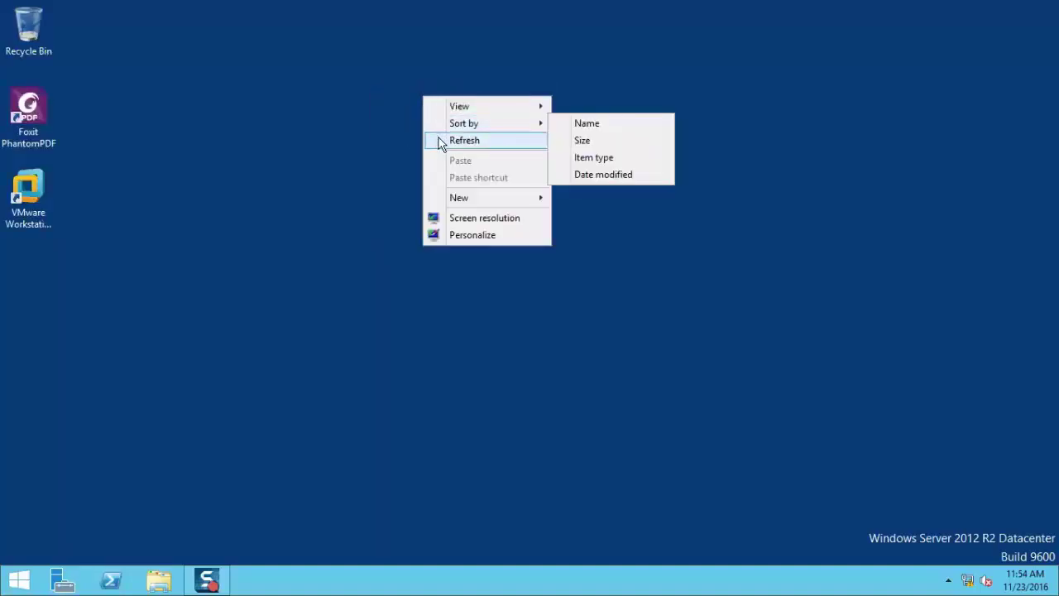
left_click(437, 140)
right_click(351, 83)
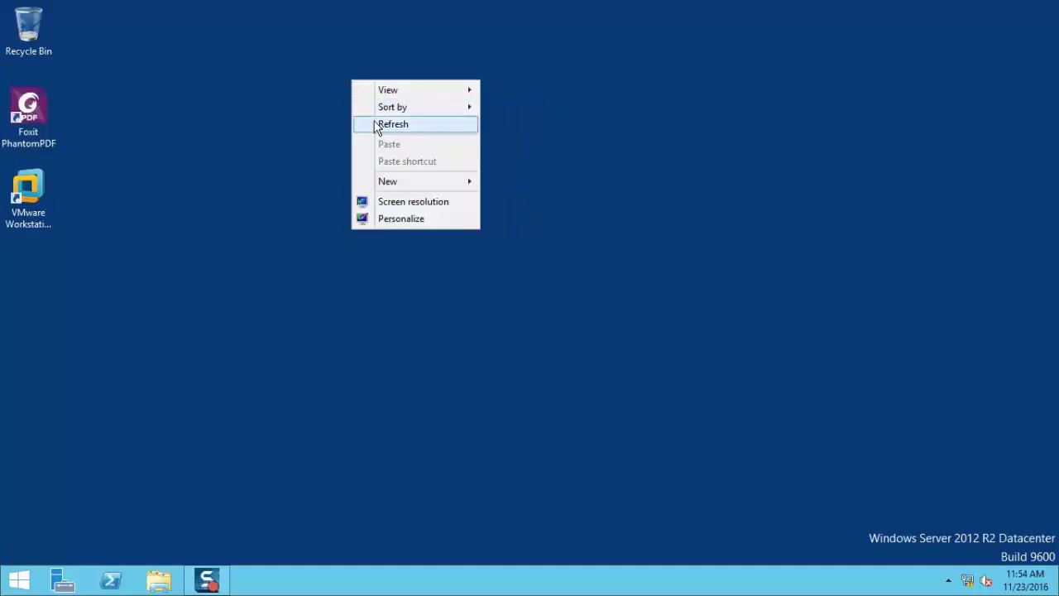
left_click(376, 125)
right_click(372, 86)
left_click(400, 130)
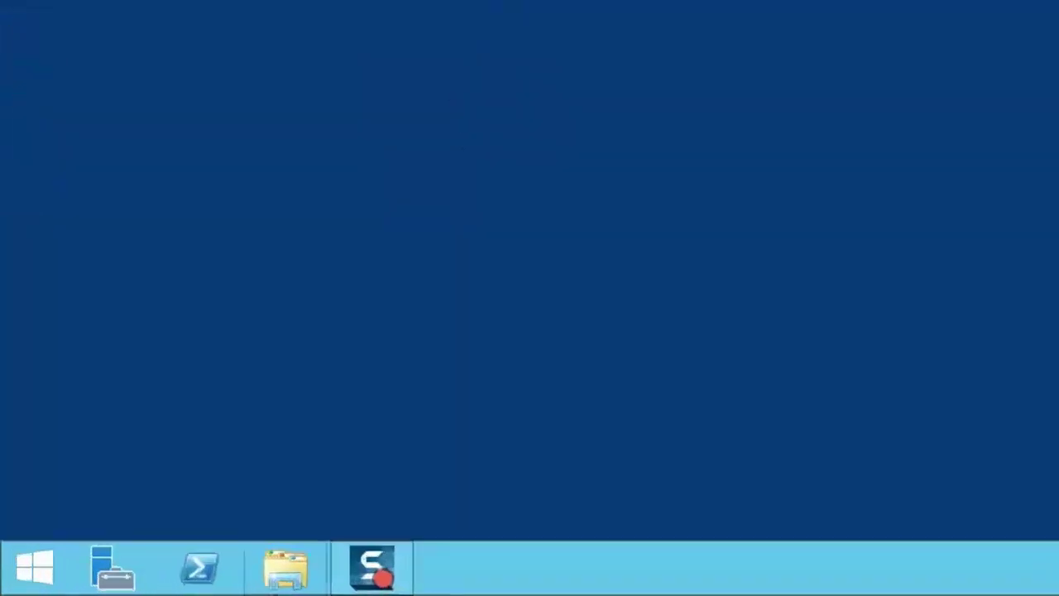
Open Server Manager, start adding roles and features, and continue past the wizard's introduction.
left_click(207, 586)
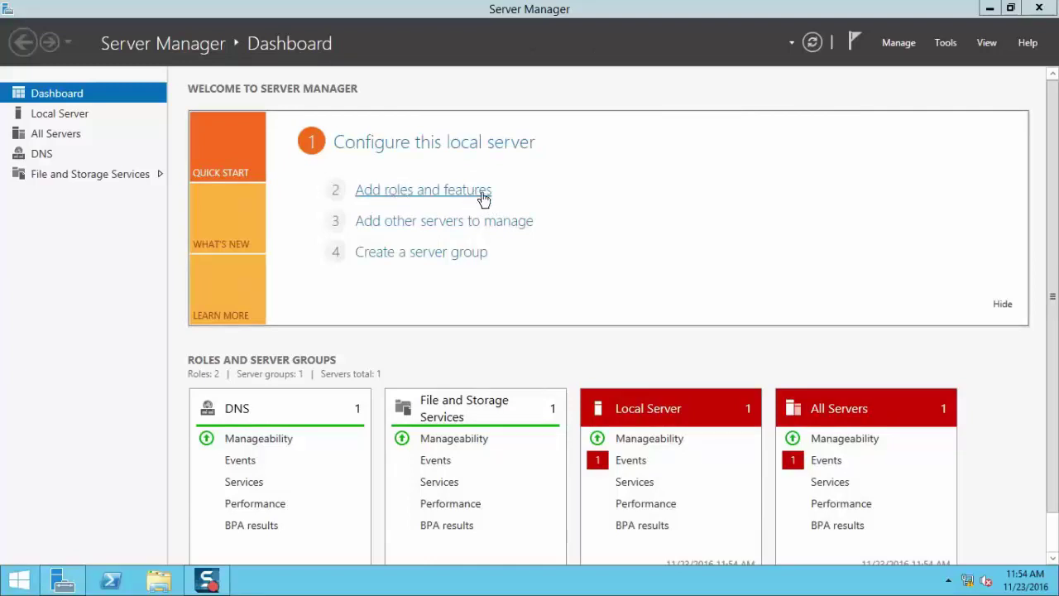
left_click(397, 197)
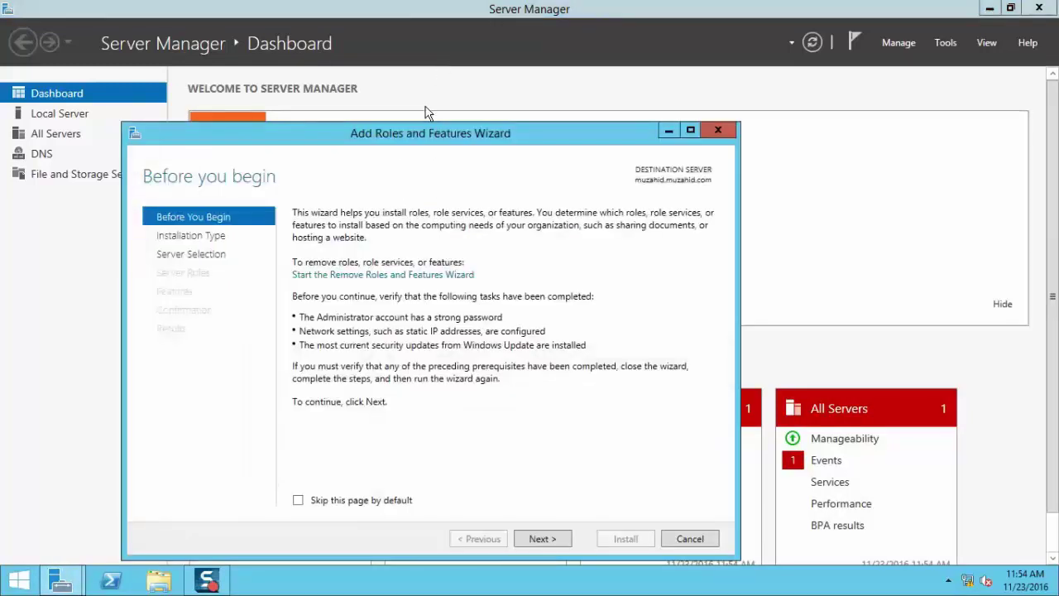
left_click_drag(389, 140, 425, 65)
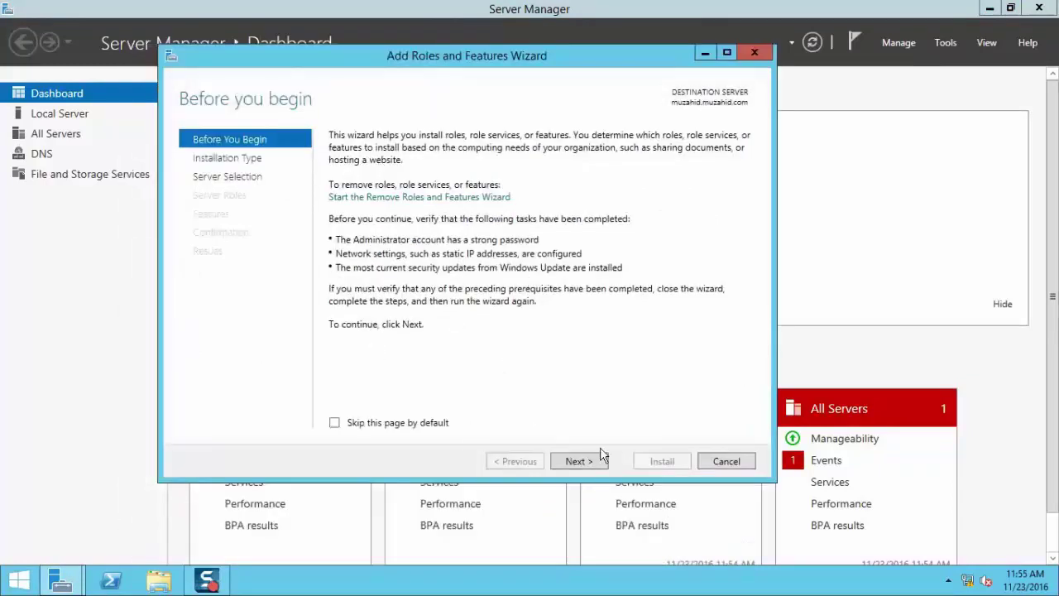
left_click(575, 464)
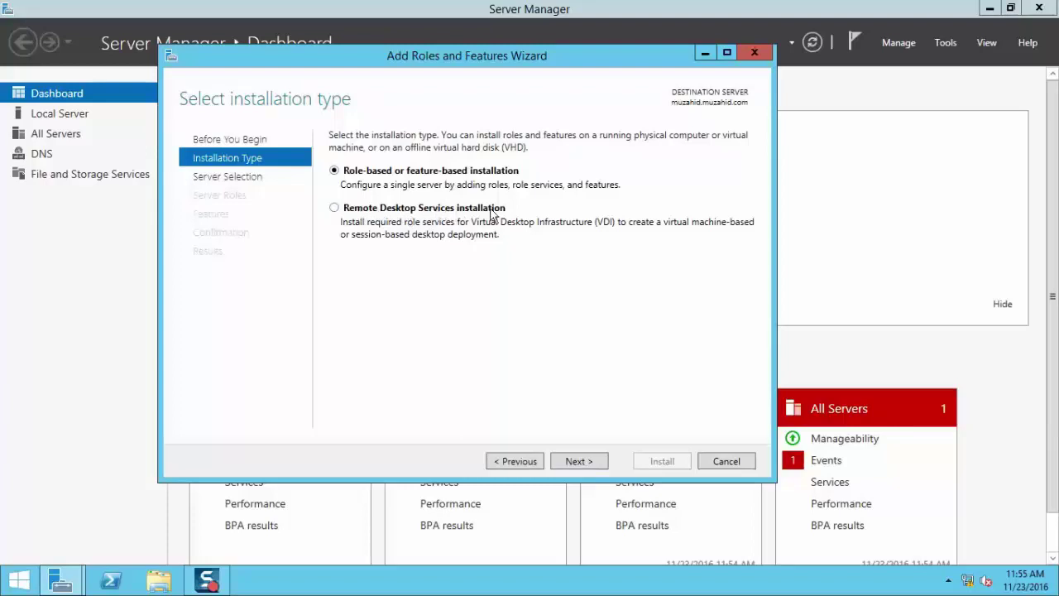
Choose a role-based or feature-based installation and accept muzahid.muzahid.com from the server pool as the destination server.
left_click(334, 210)
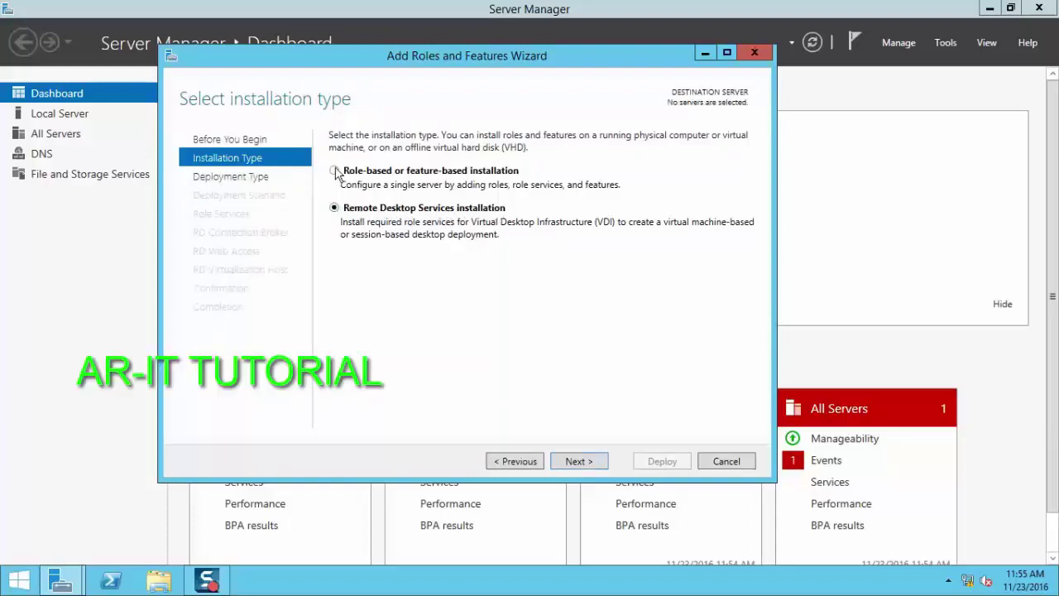
left_click(334, 171)
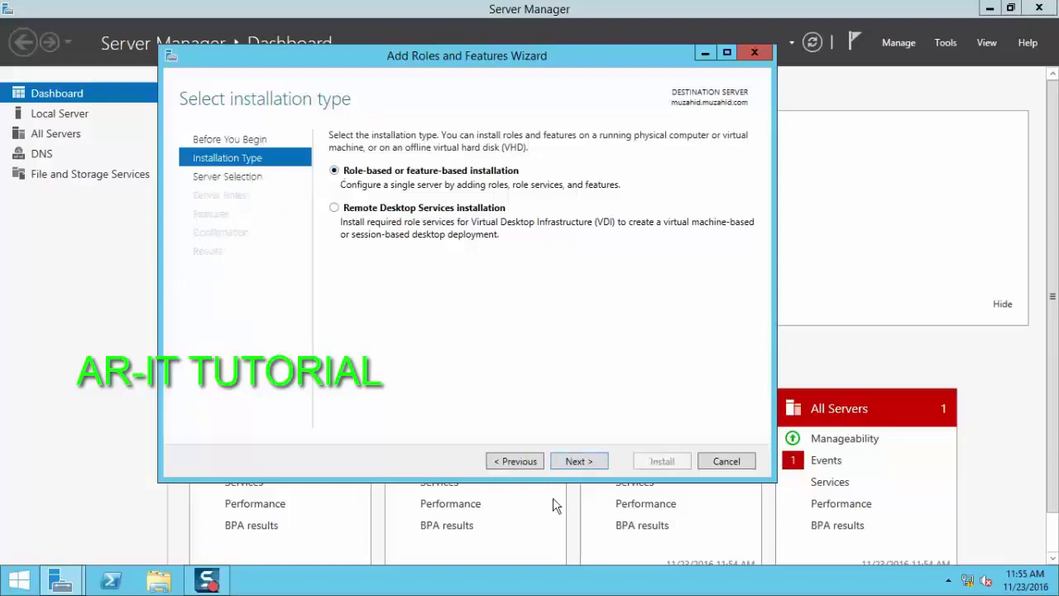
left_click(577, 462)
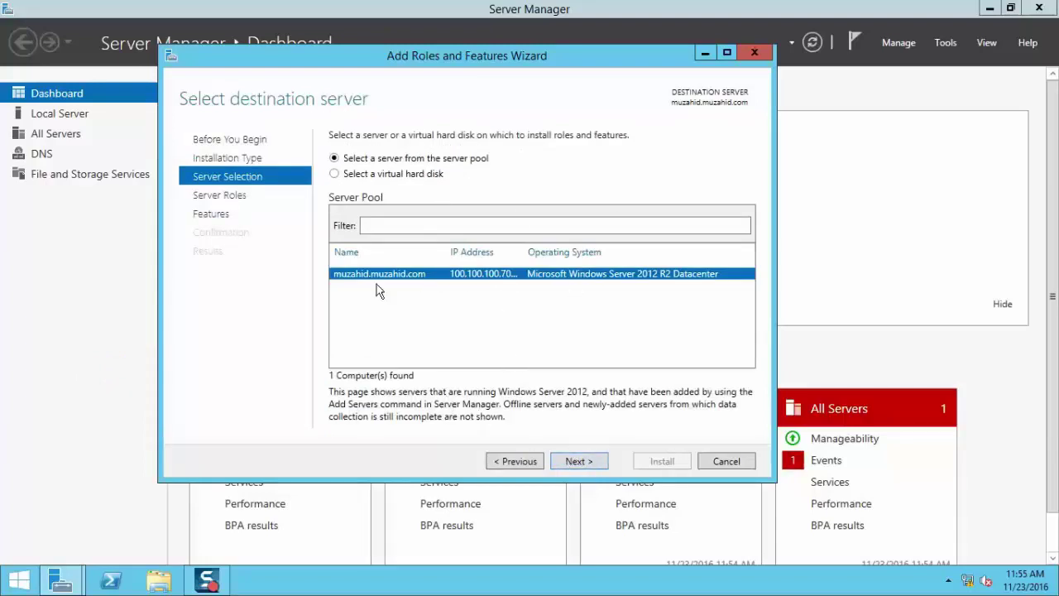
left_click(579, 461)
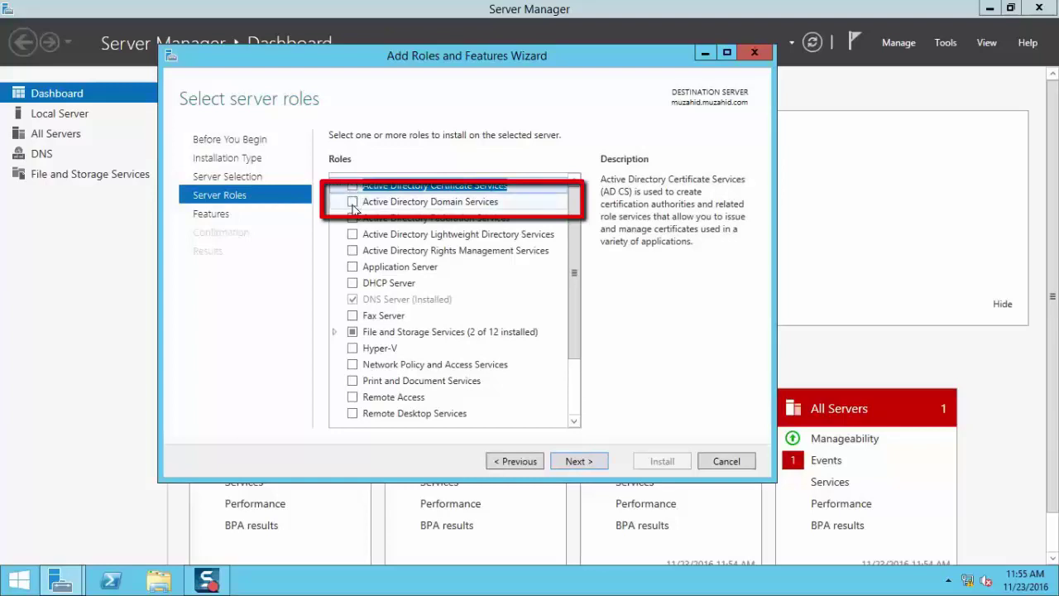
Select the Active Directory Domain Services role and add its required features, including the management tools.
left_click(352, 202)
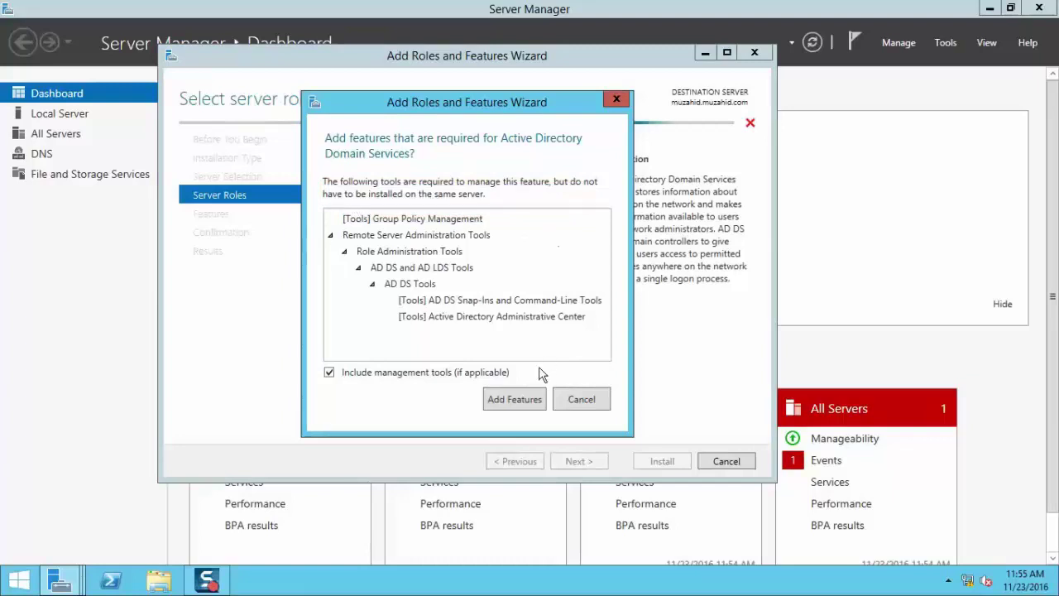
left_click(516, 411)
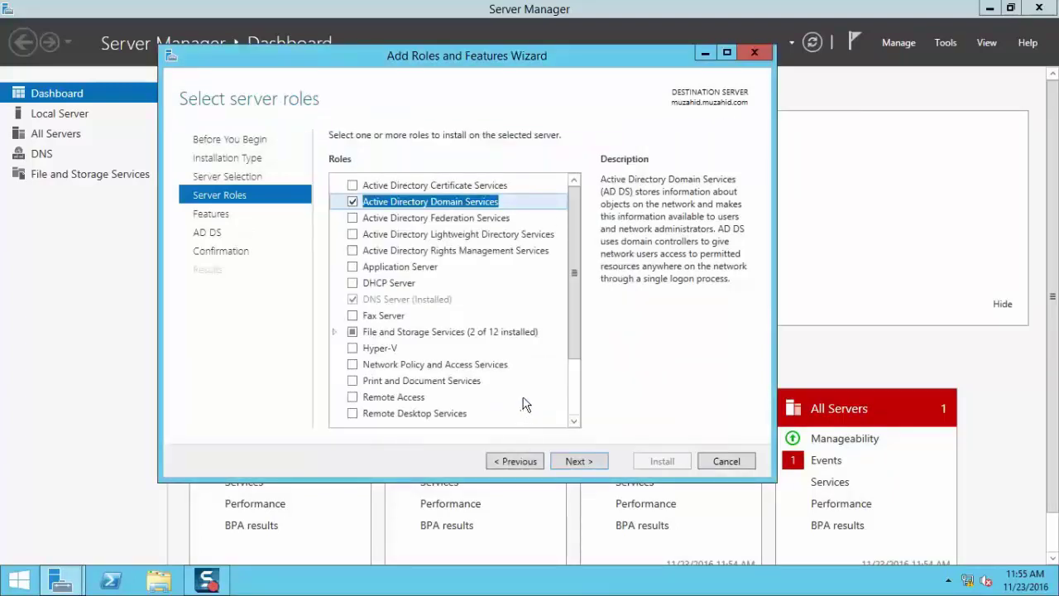
left_click(592, 465)
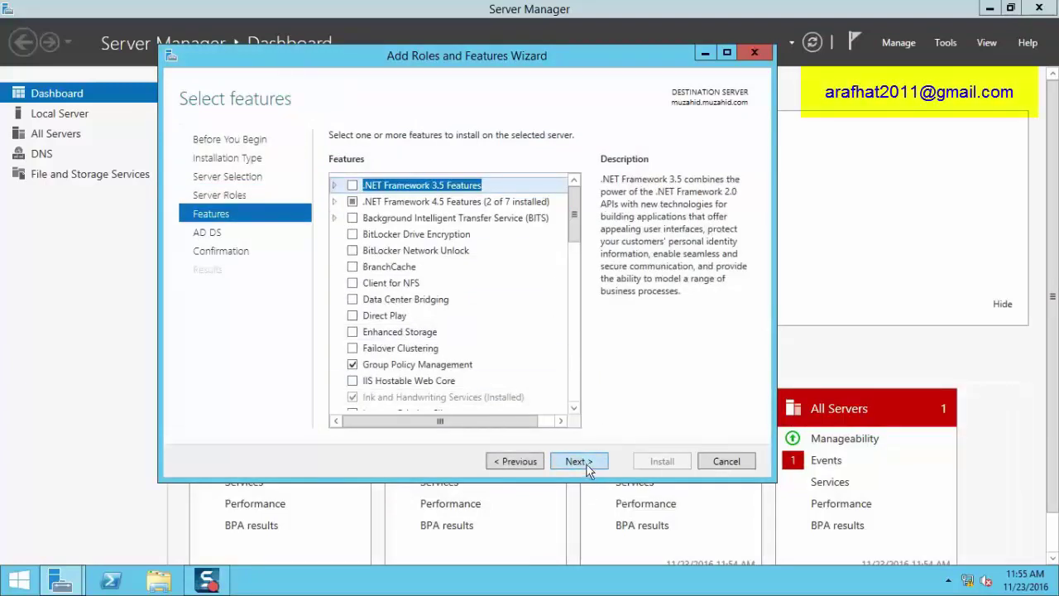
Keep the default feature selection, install Active Directory Domain Services, and close the wizard once installation completes.
left_click(576, 463)
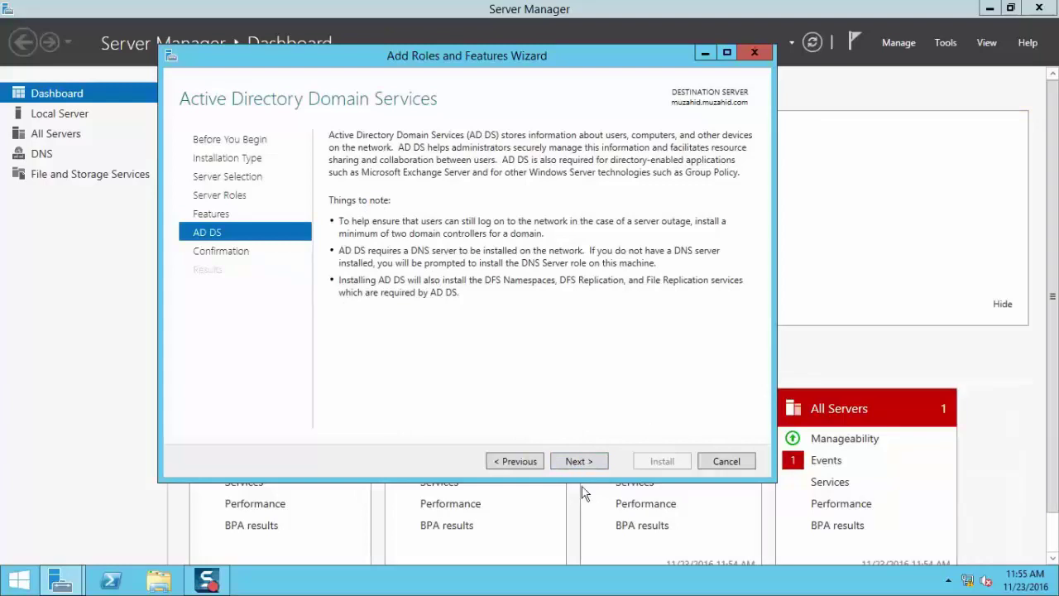
left_click(565, 464)
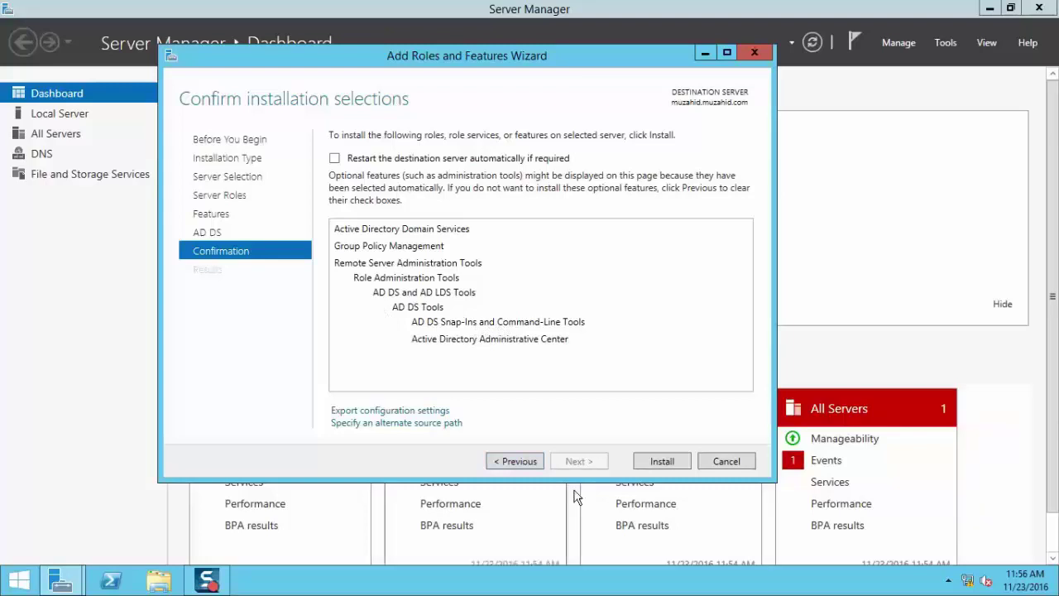
left_click(662, 461)
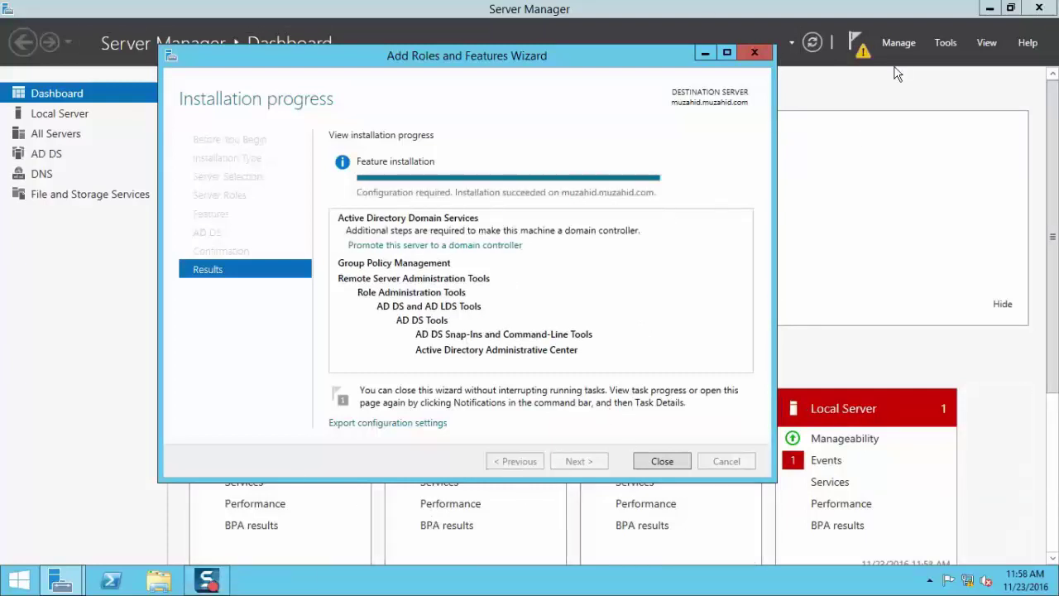
left_click(653, 462)
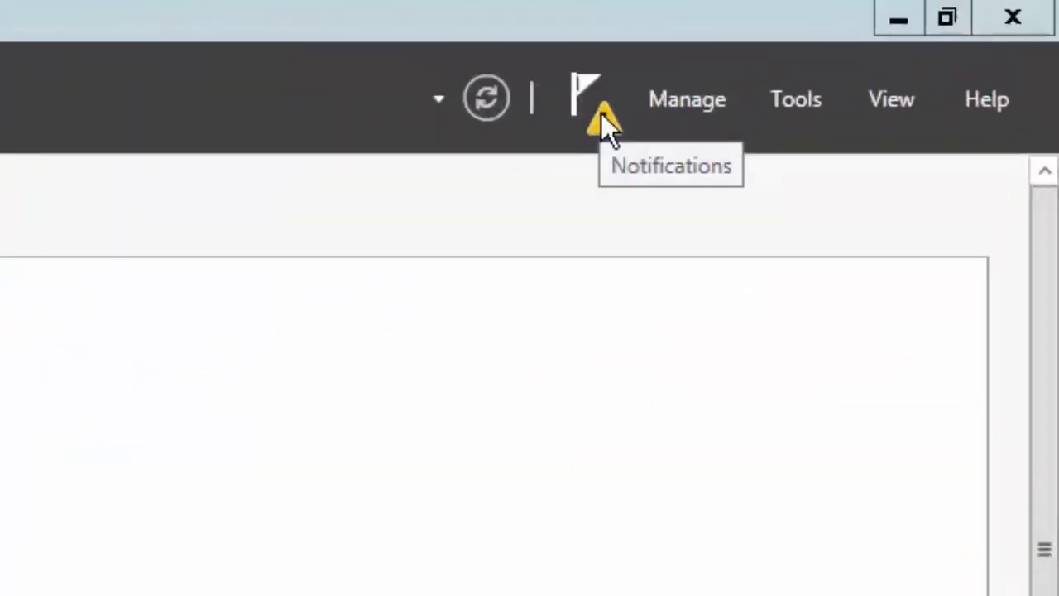
Start promoting this server to a domain controller from the post-deployment configuration notification.
left_click(602, 116)
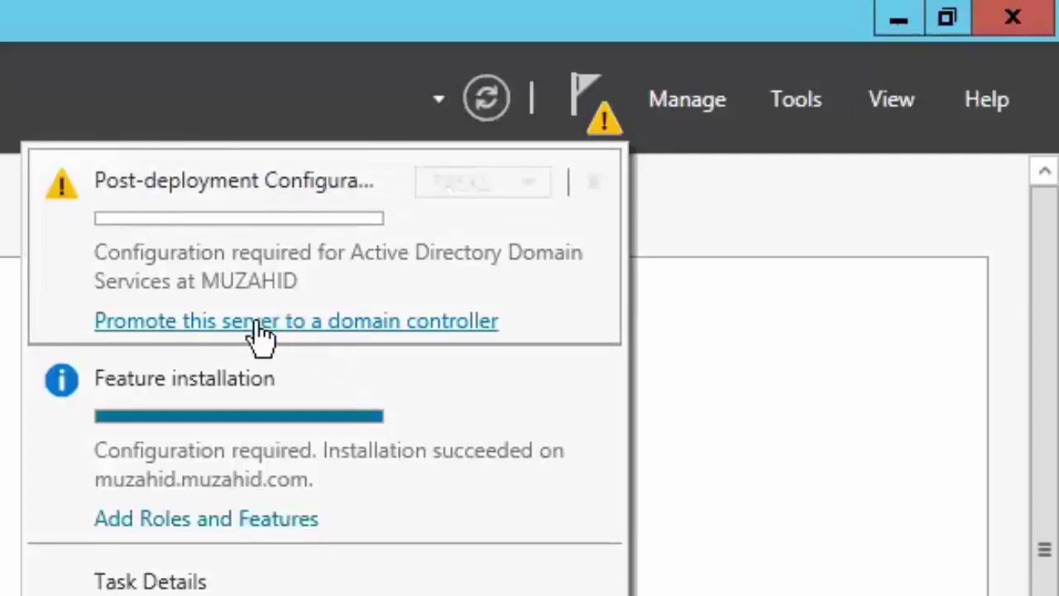
left_click(176, 324)
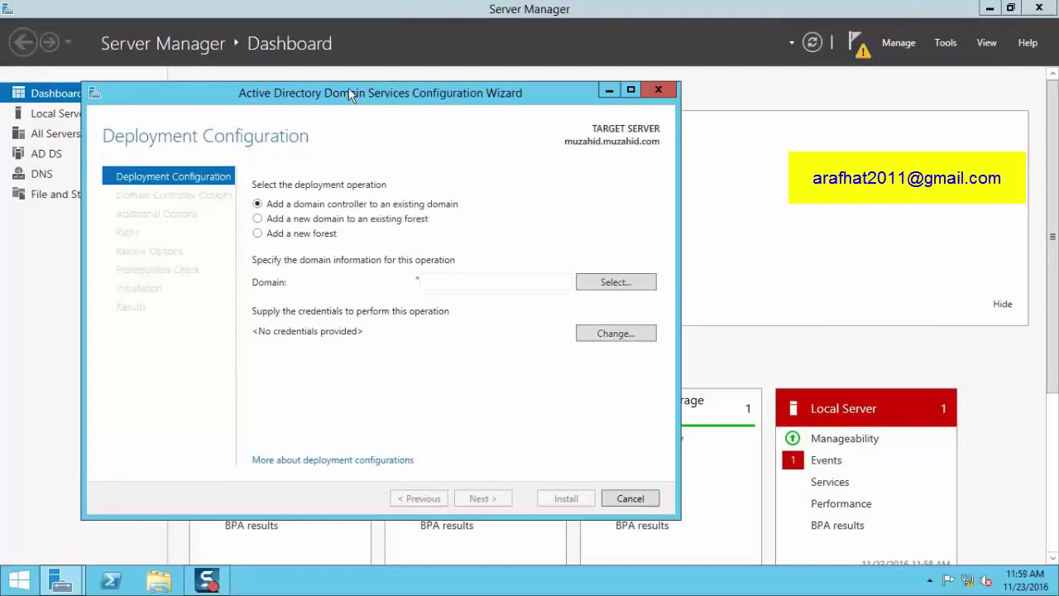
left_click_drag(352, 95, 558, 101)
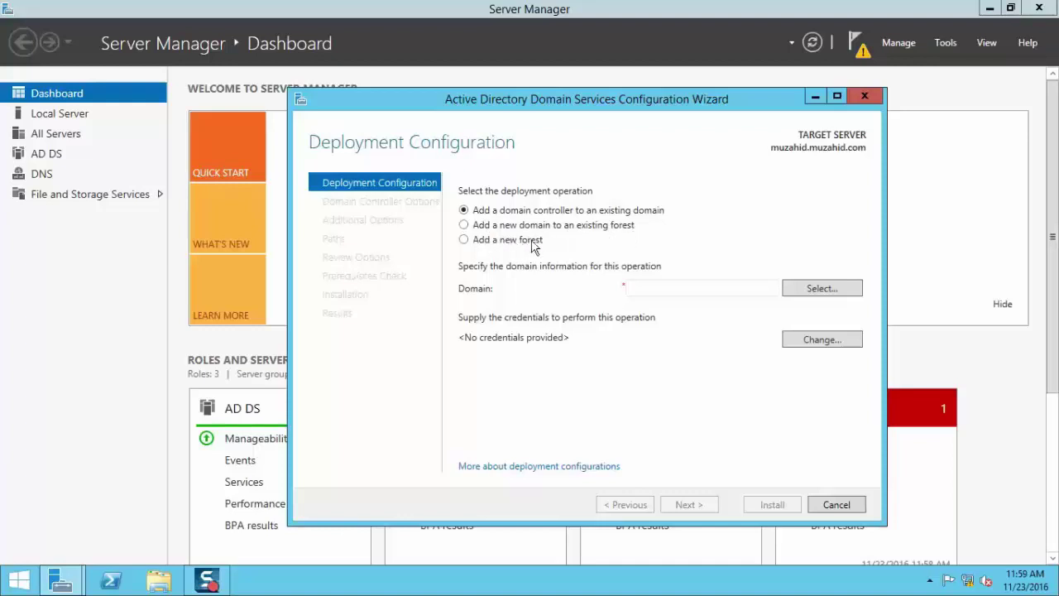
Set the deployment operation to add a new forest with the root domain name muzahid.com, and continue.
left_click(465, 240)
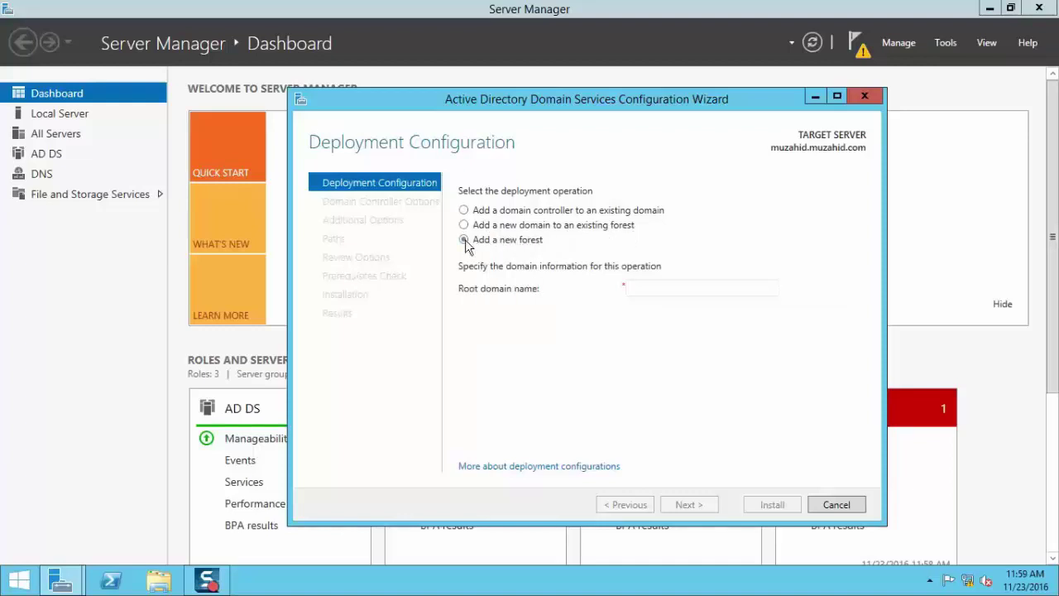
left_click(642, 286)
type("muzahid.com")
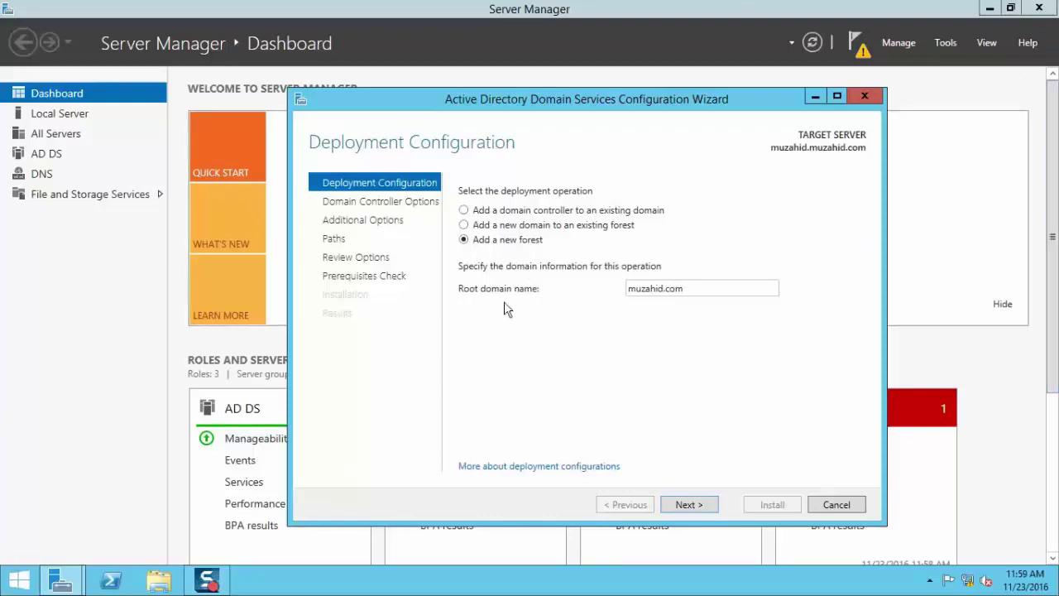
left_click(701, 503)
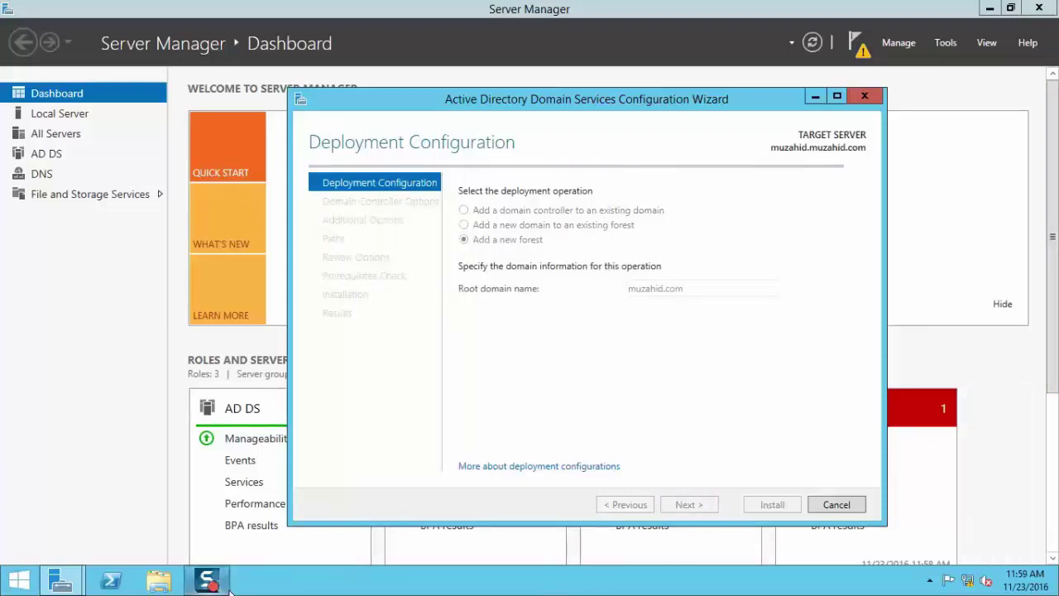
Enter and confirm the Directory Services Restore Mode (DSRM) password, keep the other domain controller options, and continue.
mouse_move(192, 590)
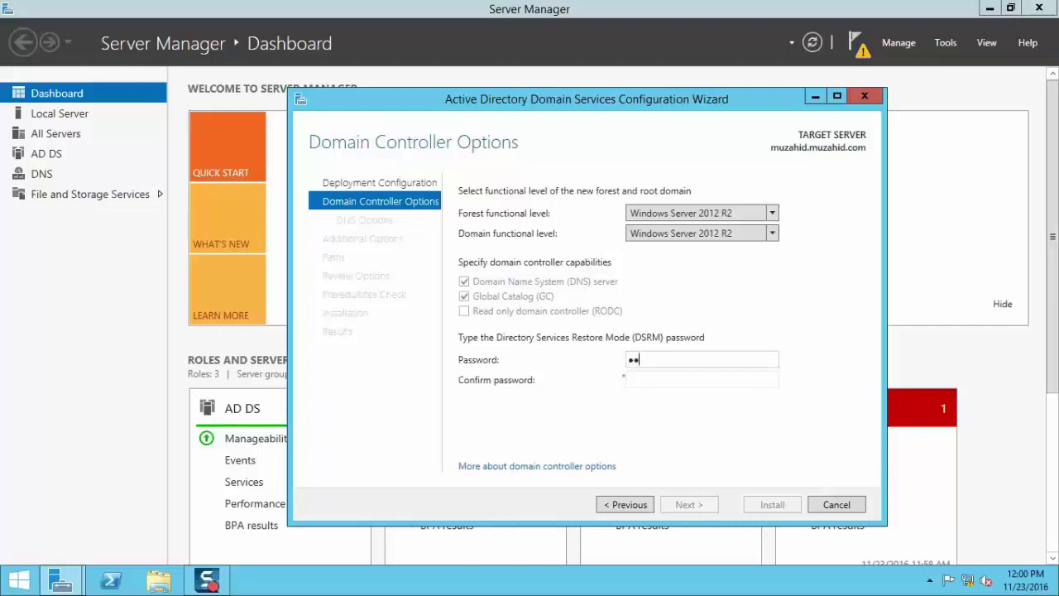
type("••")
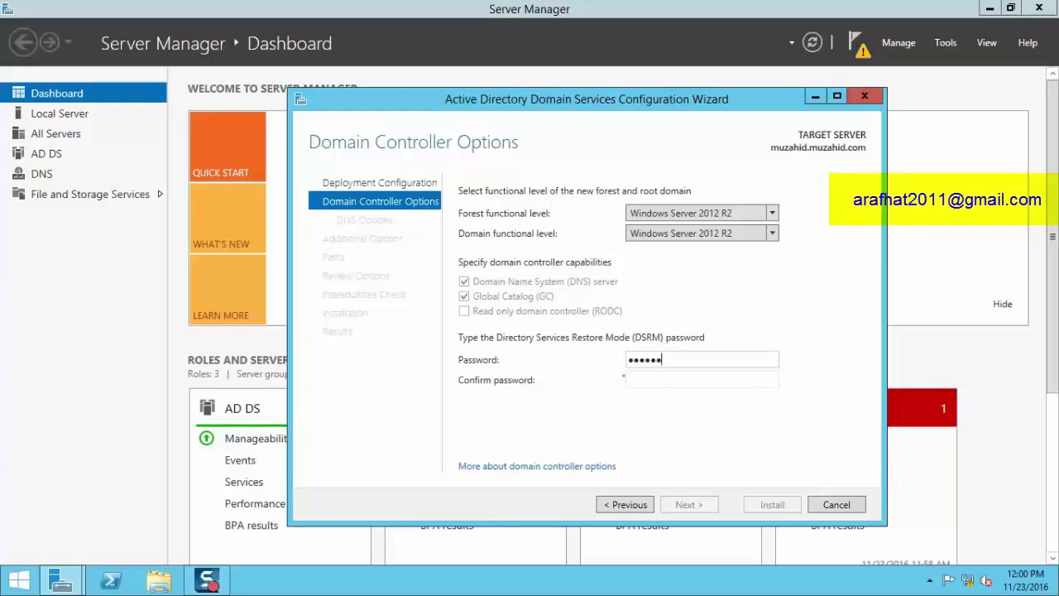
left_click(637, 381)
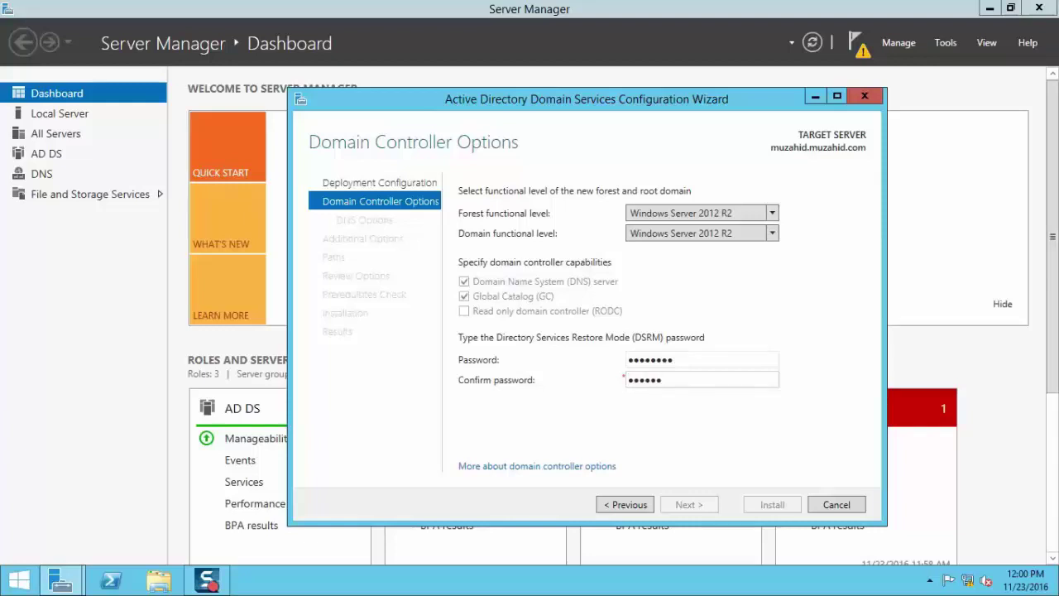
type("••••••••")
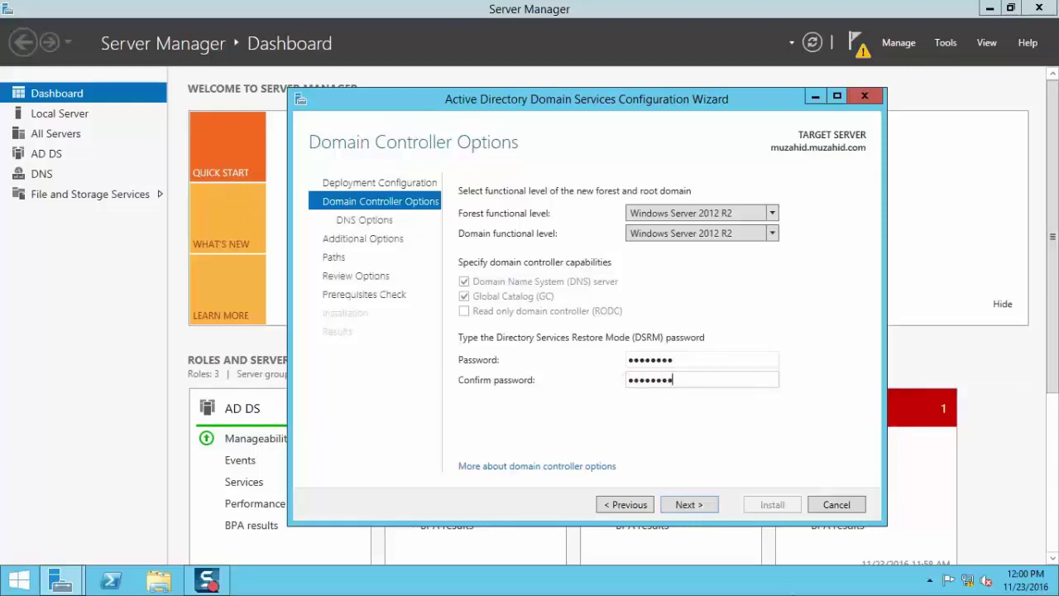
left_click(687, 504)
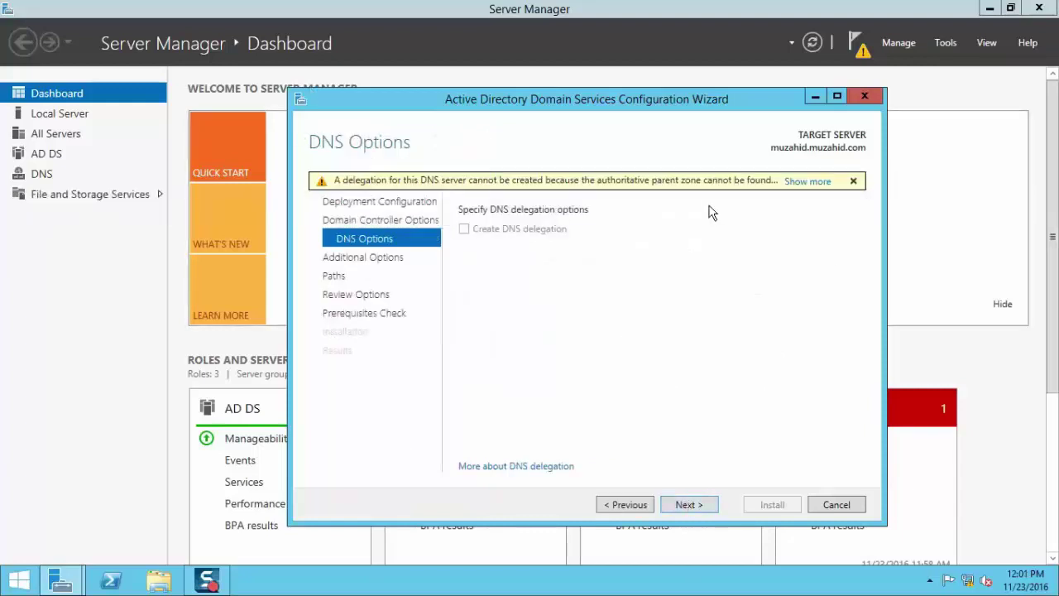
Continue past the DNS options without creating a delegation and accept MUZAHID0 as the NetBIOS domain name.
left_click(688, 506)
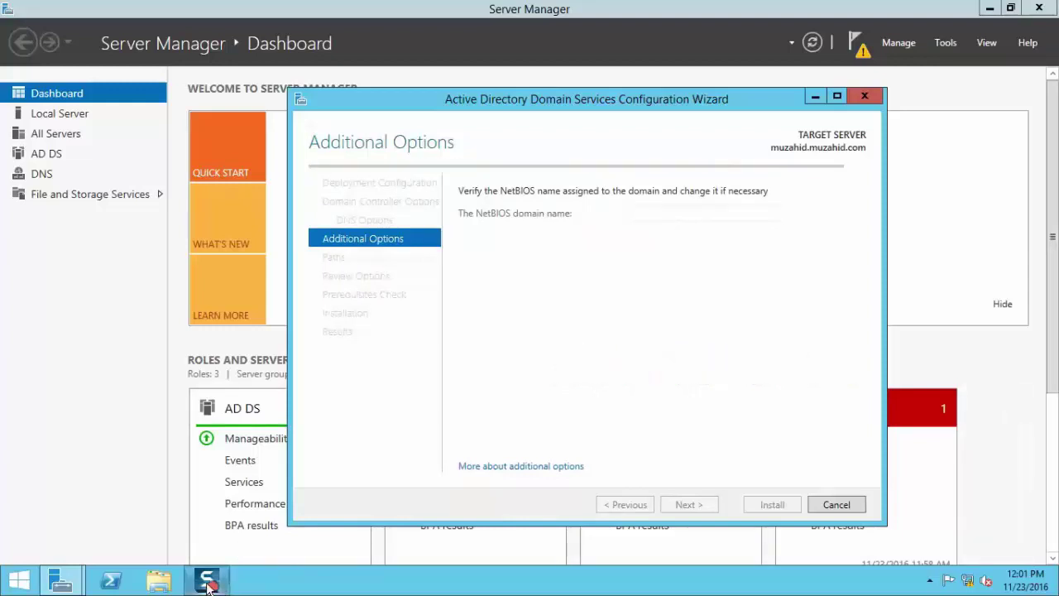
double_click(677, 230)
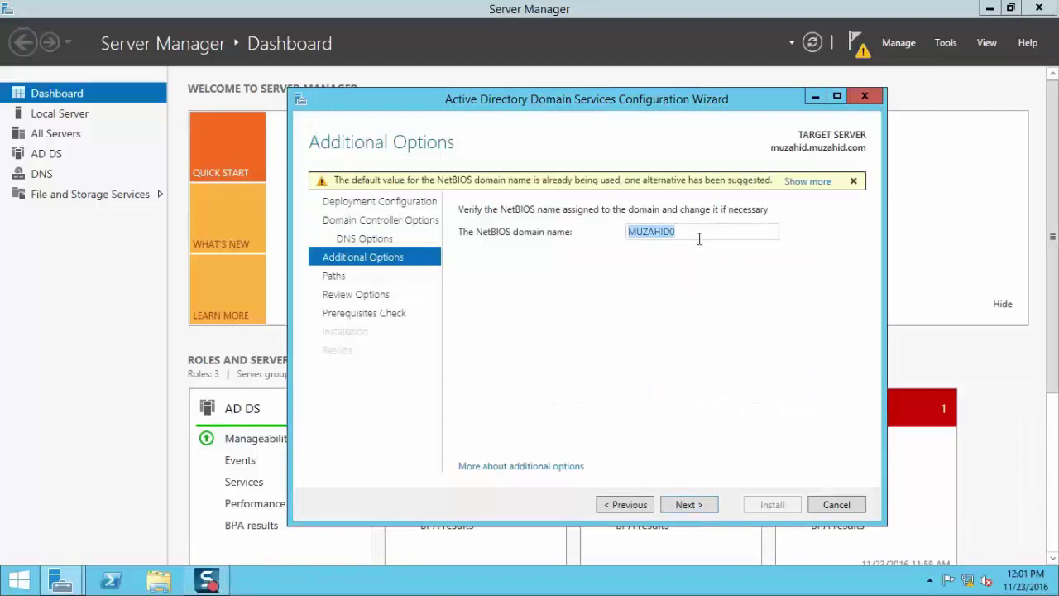
left_click(695, 232)
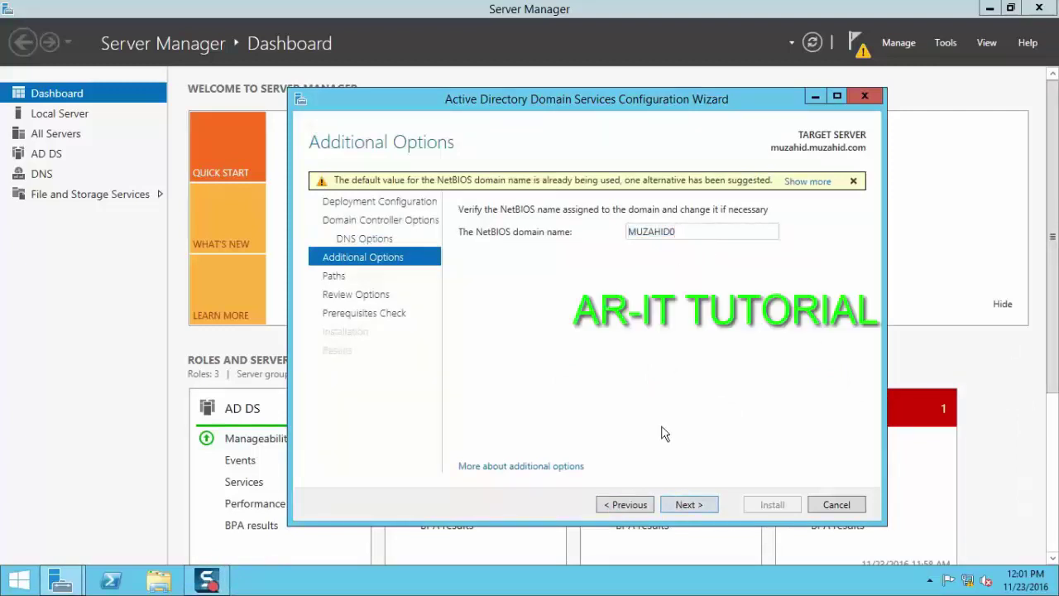
left_click(691, 506)
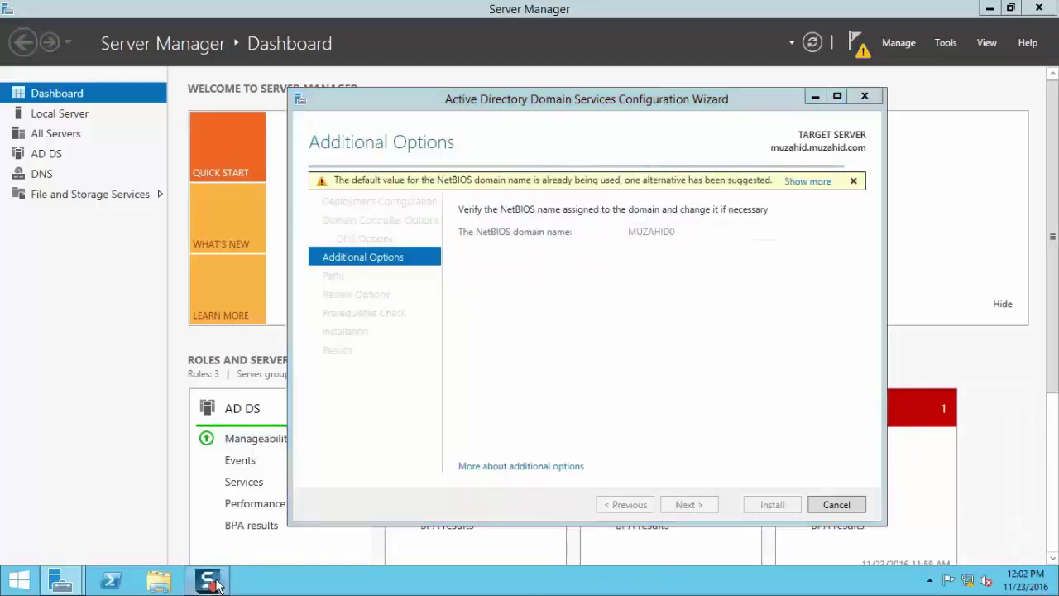
Accept the default database, log and SYSVOL folders, review the selected options, and continue to the prerequisites check.
left_click(688, 503)
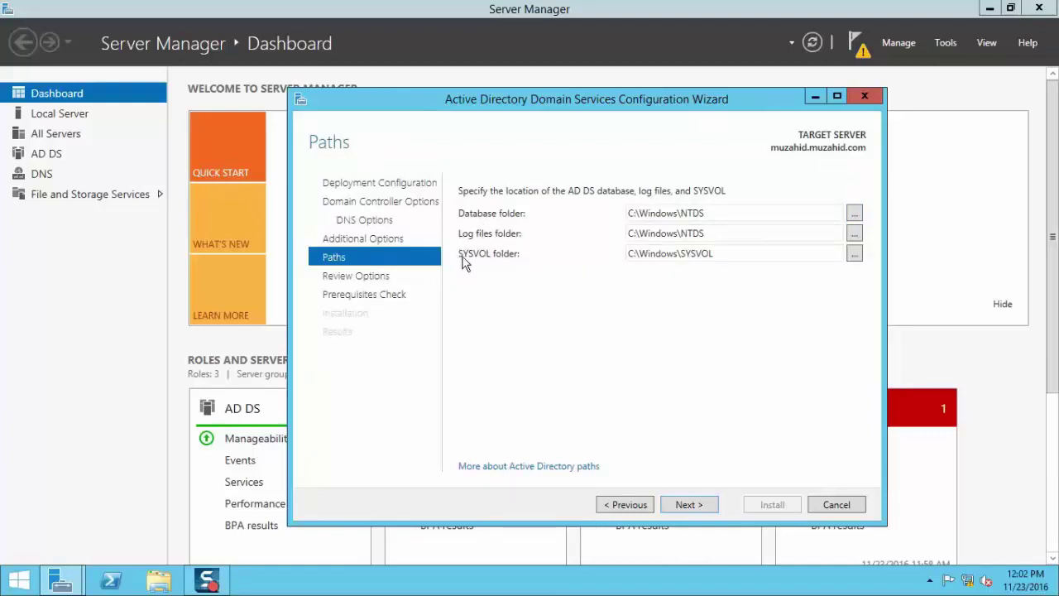
left_click(690, 506)
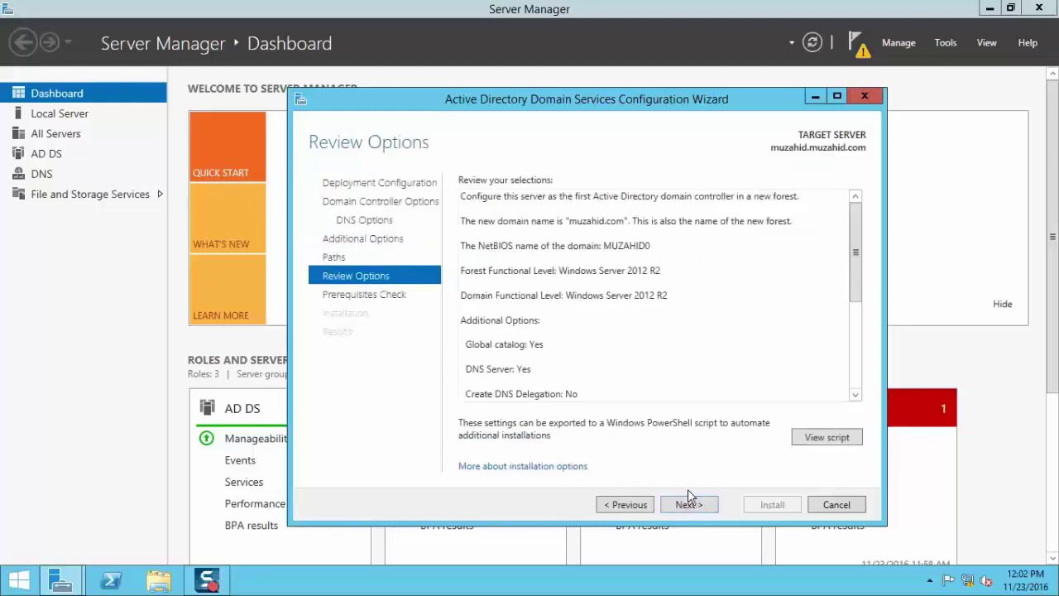
left_click_drag(857, 248, 858, 362)
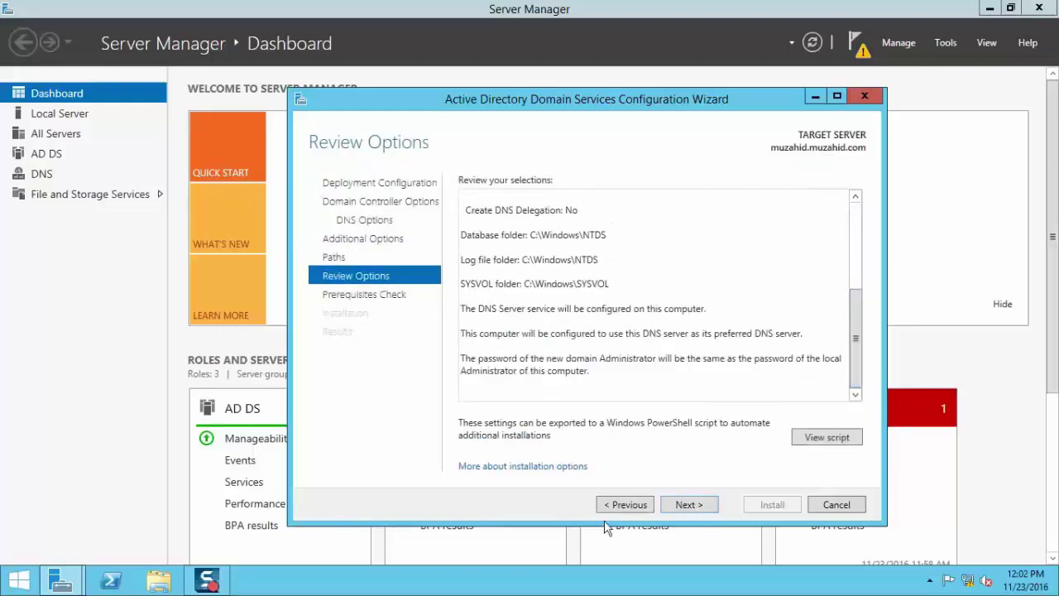
left_click(688, 505)
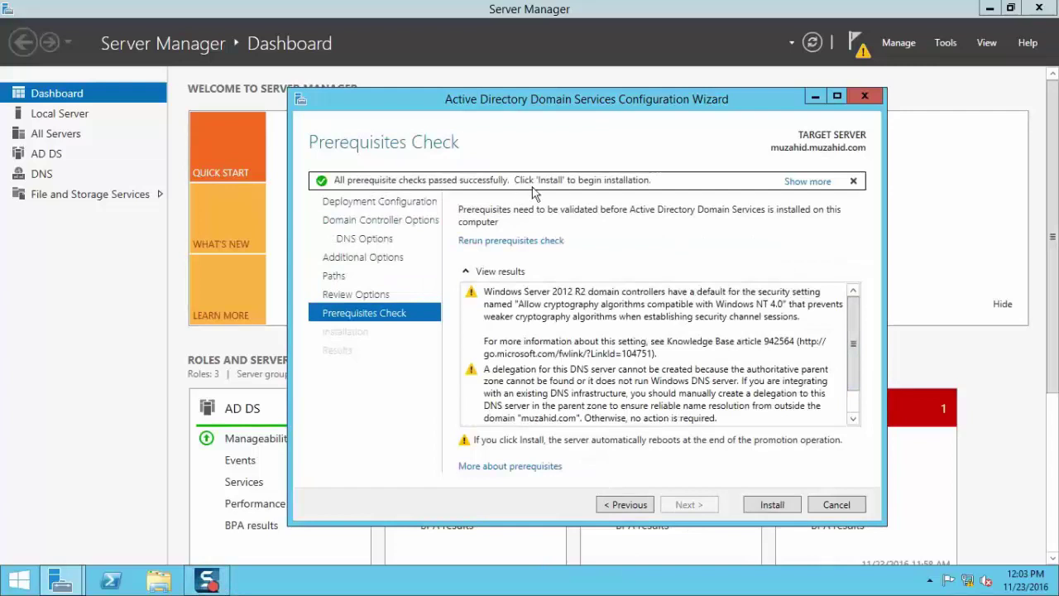
Read through the prerequisites check results and start the domain controller installation.
scroll(844, 406, "down", 1)
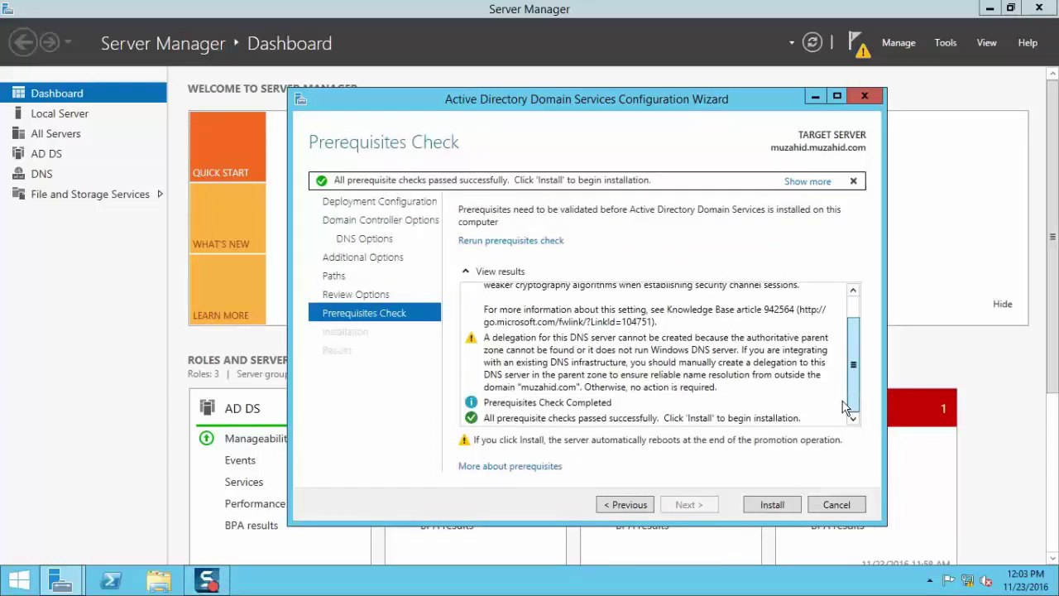
scroll(844, 406, "up", 3)
left_click(777, 506)
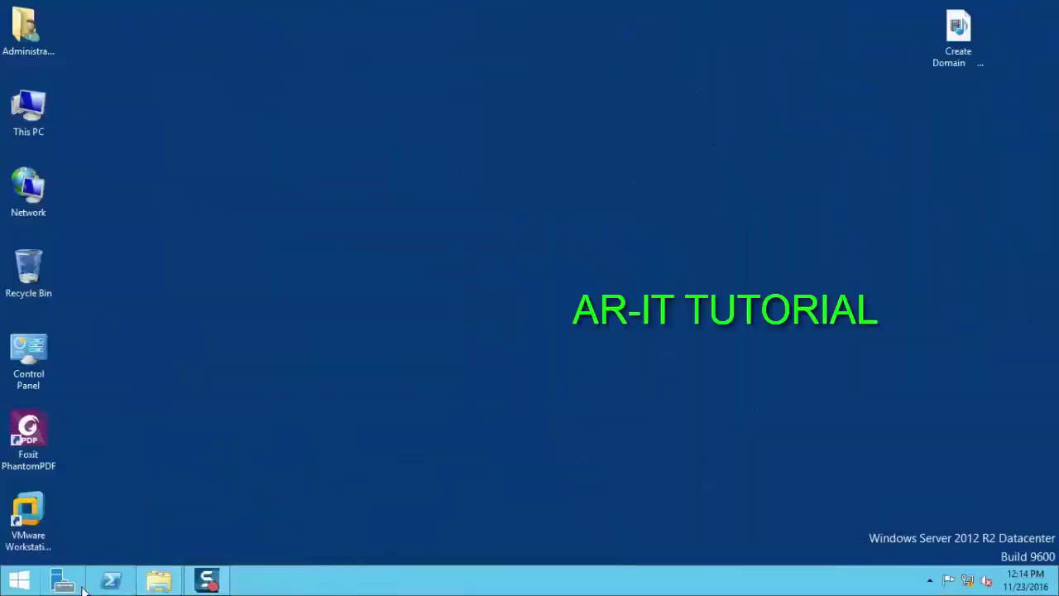
Reopen Server Manager after the restart, check the computer name and domain in the local server's properties, and close it.
left_click(68, 584)
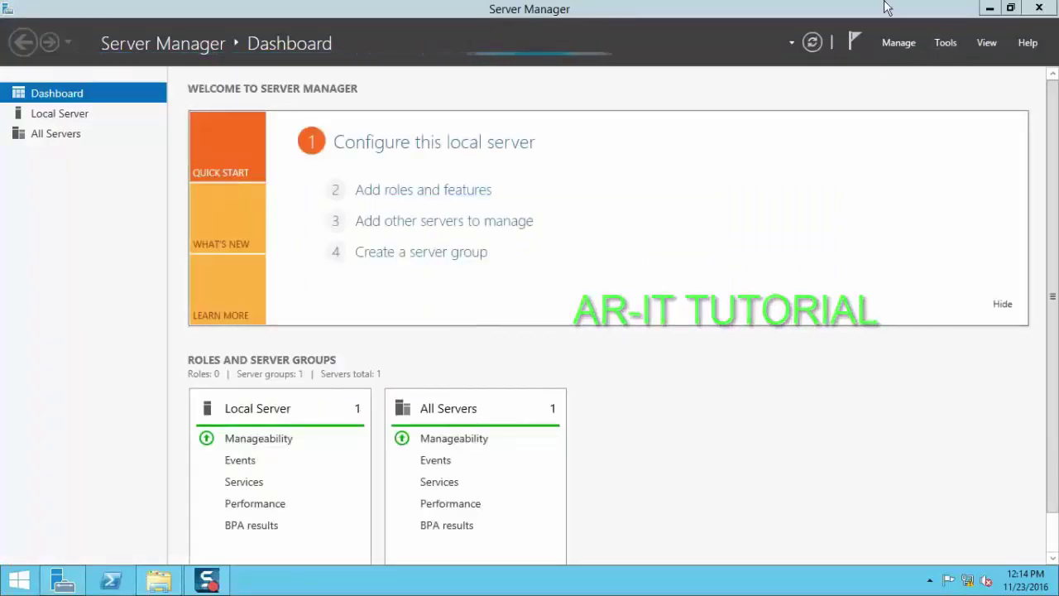
left_click(942, 44)
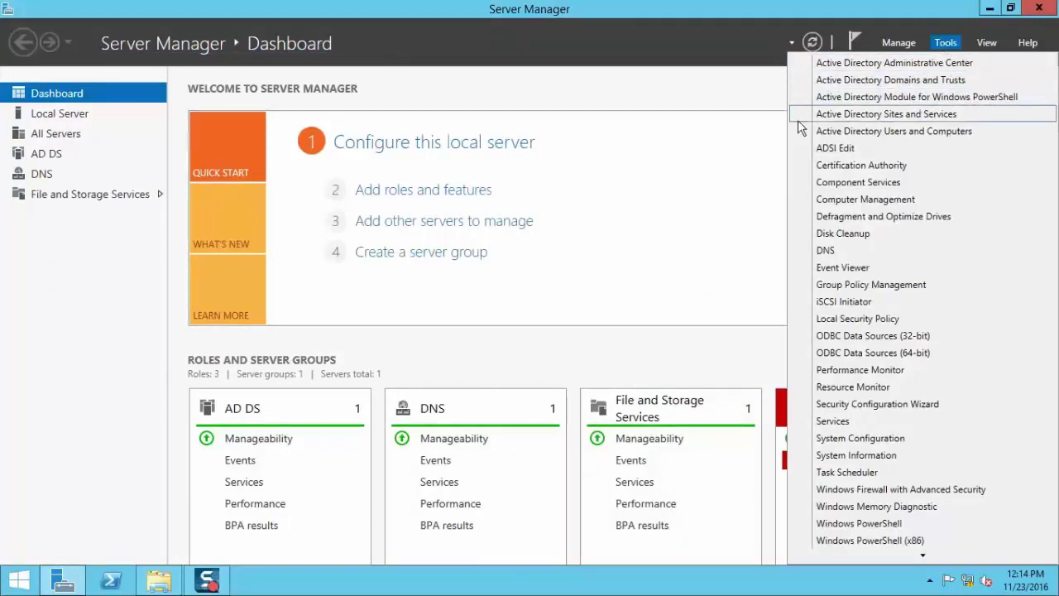
left_click(719, 153)
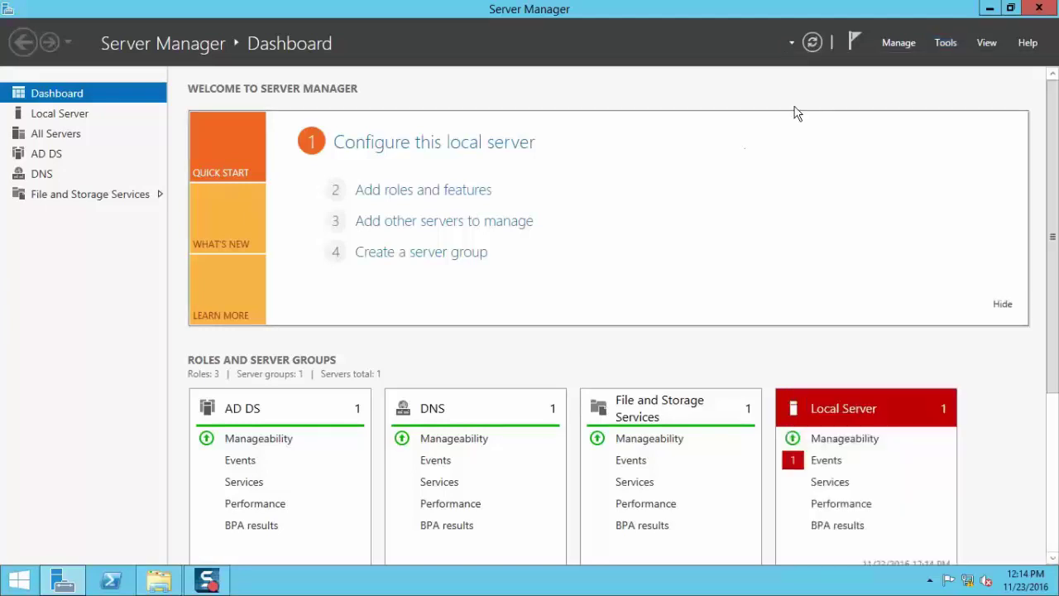
left_click(56, 134)
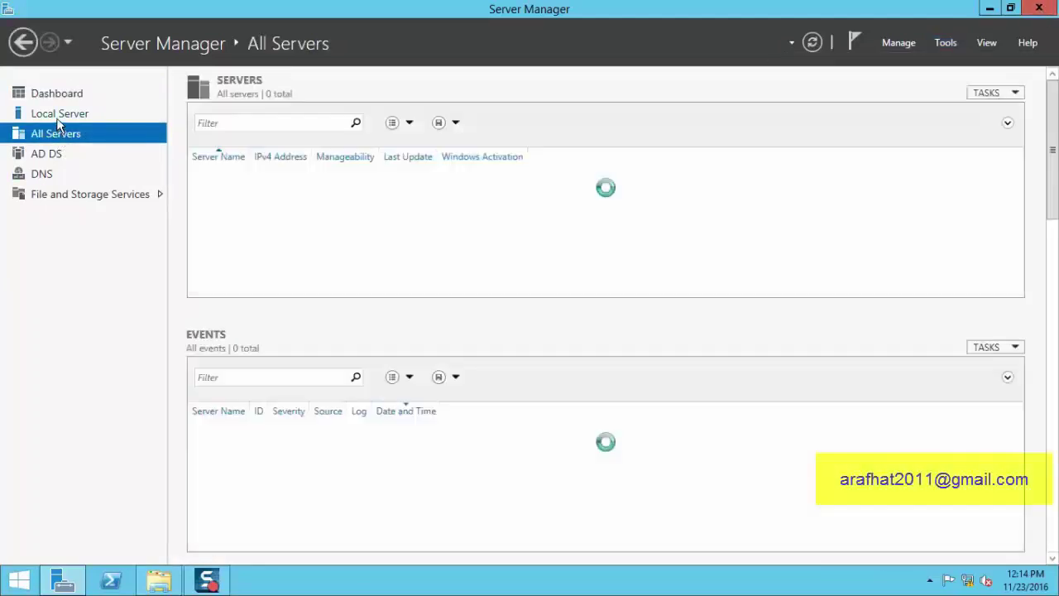
left_click(57, 119)
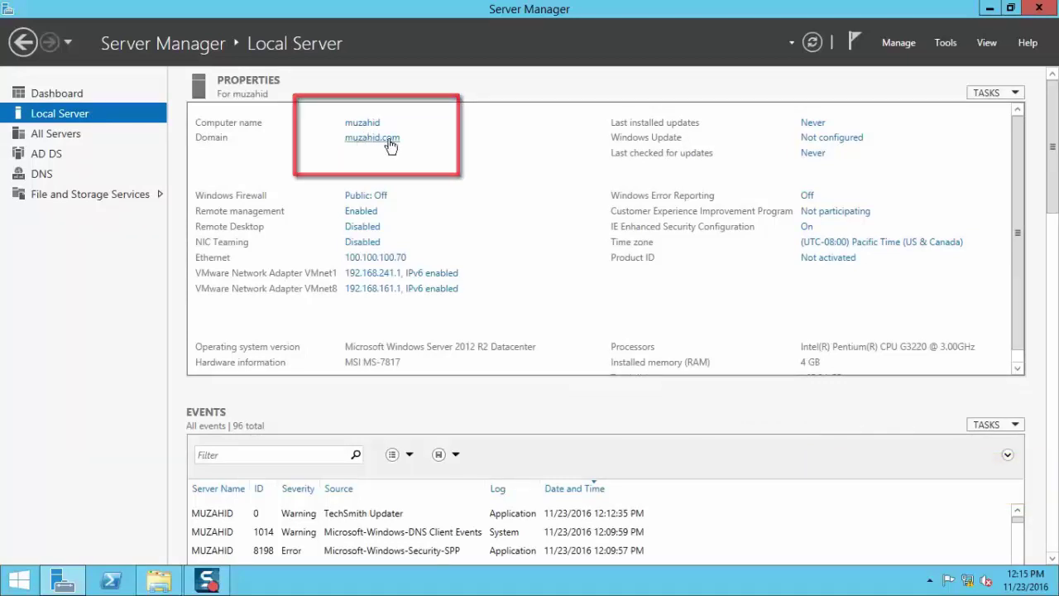
left_click(1044, 9)
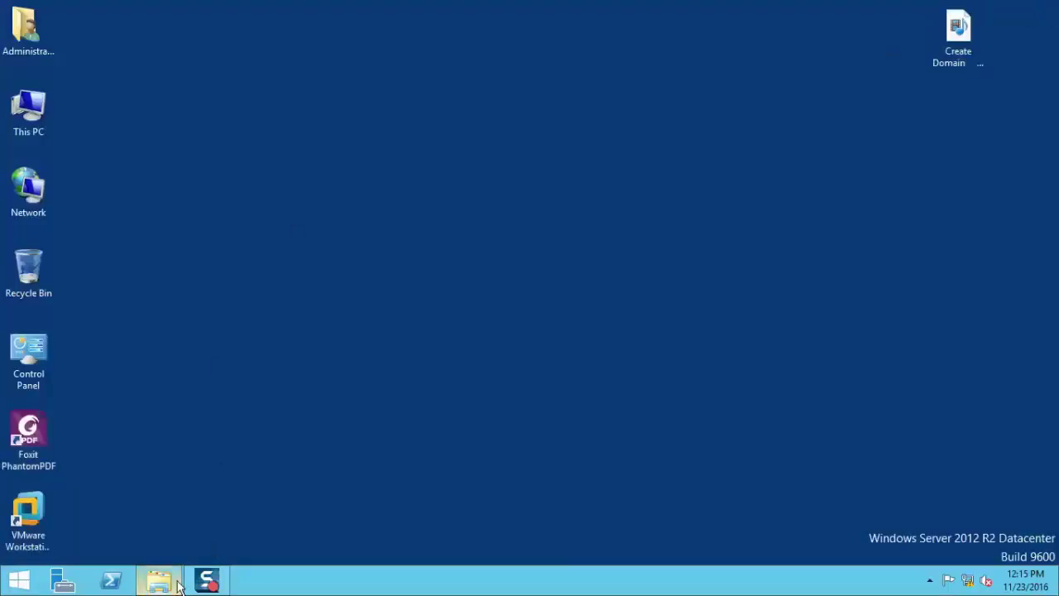
right_click(279, 154)
left_click(308, 197)
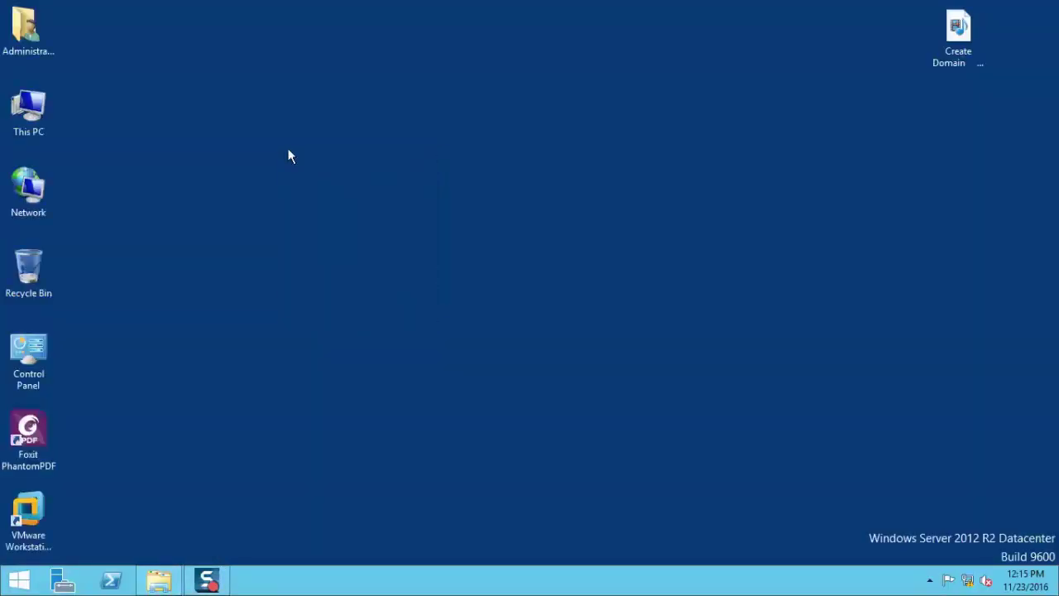
right_click(286, 148)
left_click(301, 193)
right_click(281, 150)
left_click(300, 197)
right_click(266, 156)
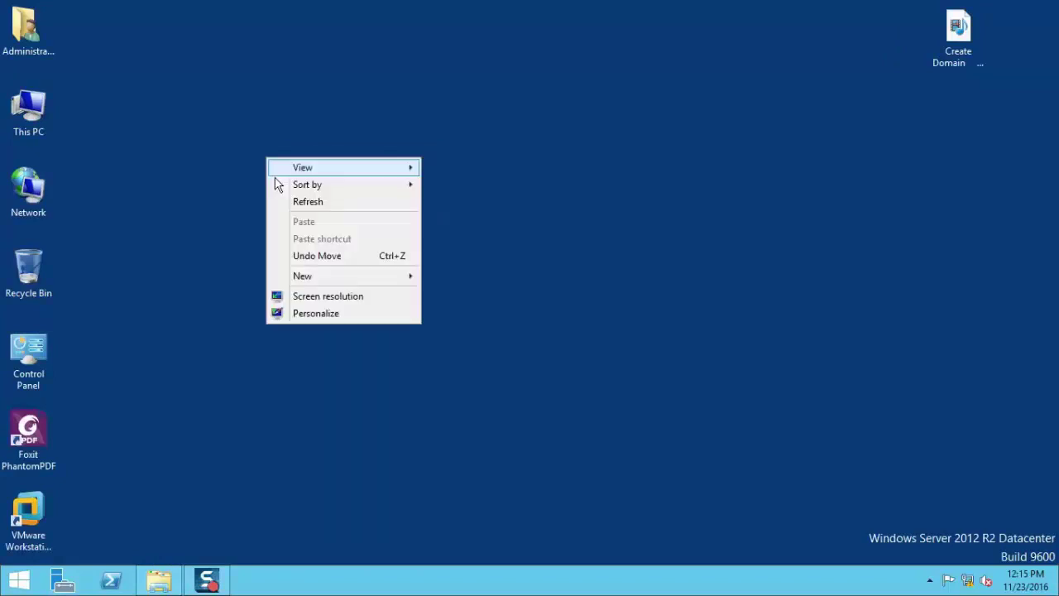
left_click(286, 202)
right_click(276, 190)
left_click(294, 232)
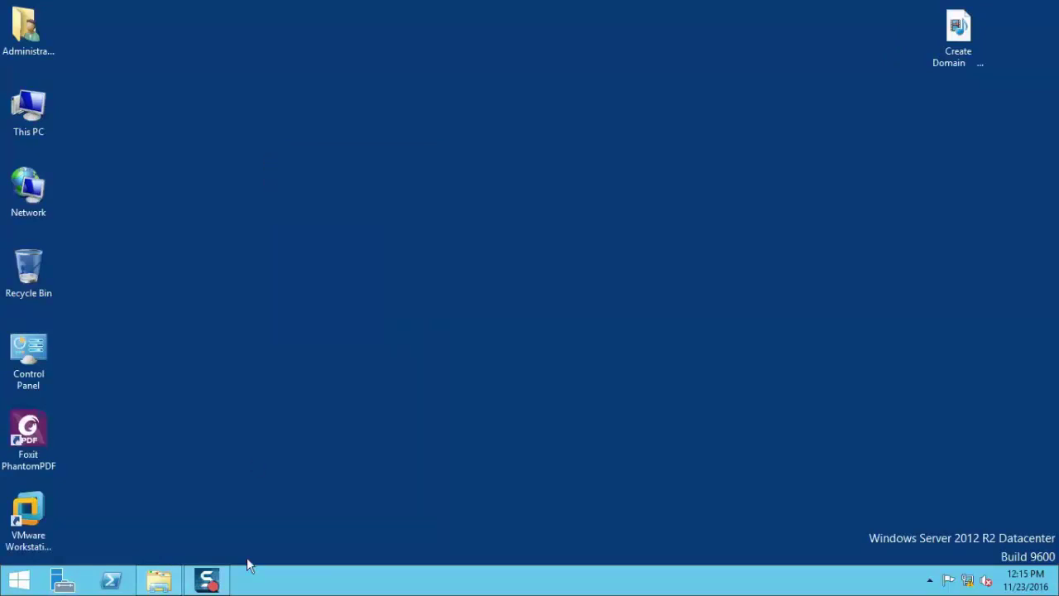